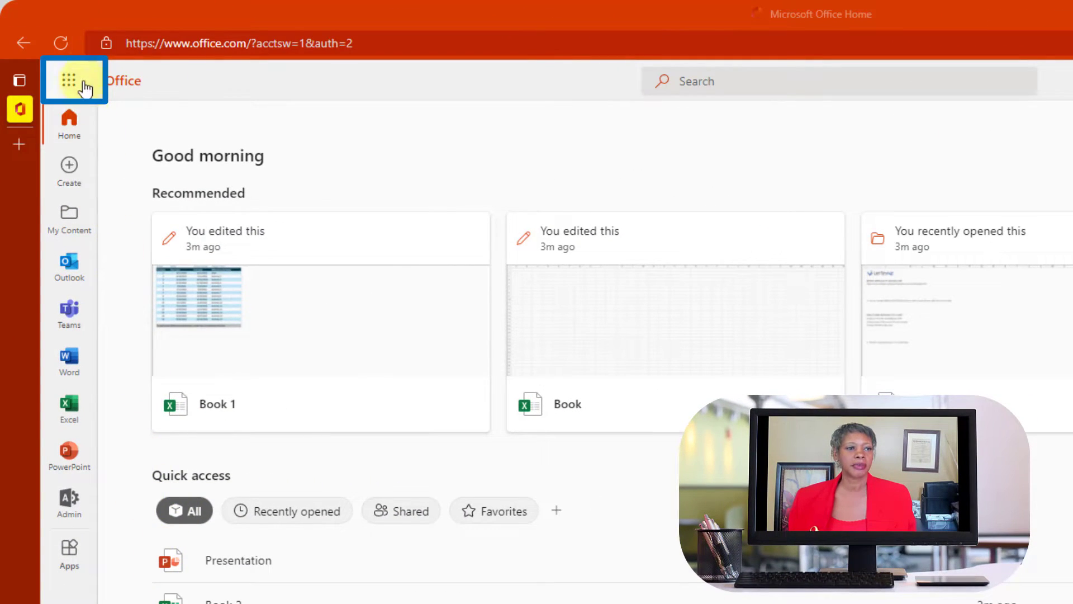
In OneDrive's My files, delete Book 1.xlsx, Book 2.xlsx, Book.xlsx and Presentation.pptx
{"action": "left_click", "coordinate": [69, 82]}
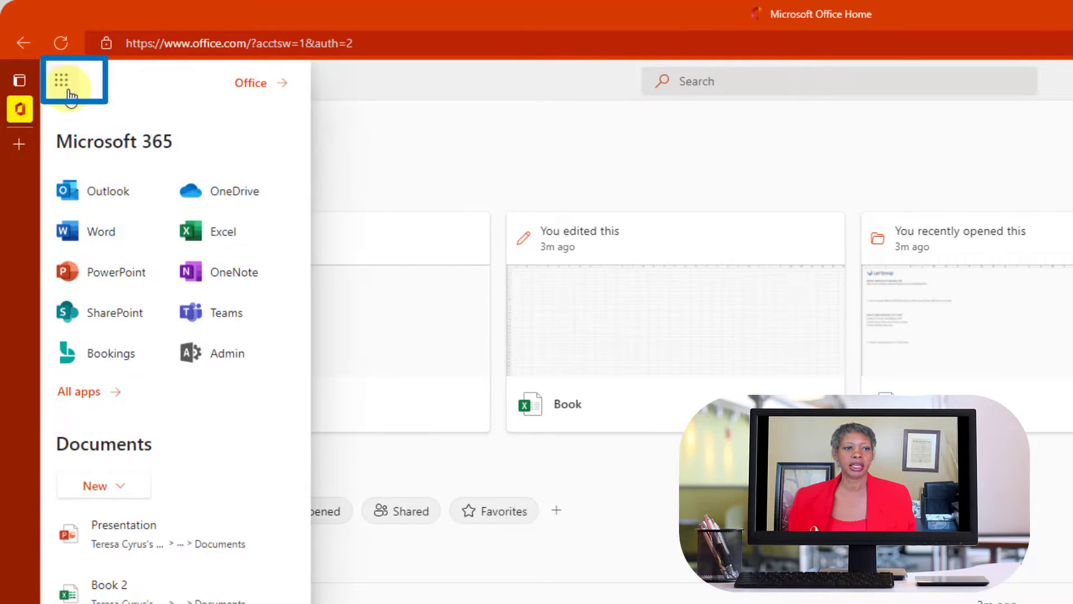
{"action": "left_click", "coordinate": [243, 199]}
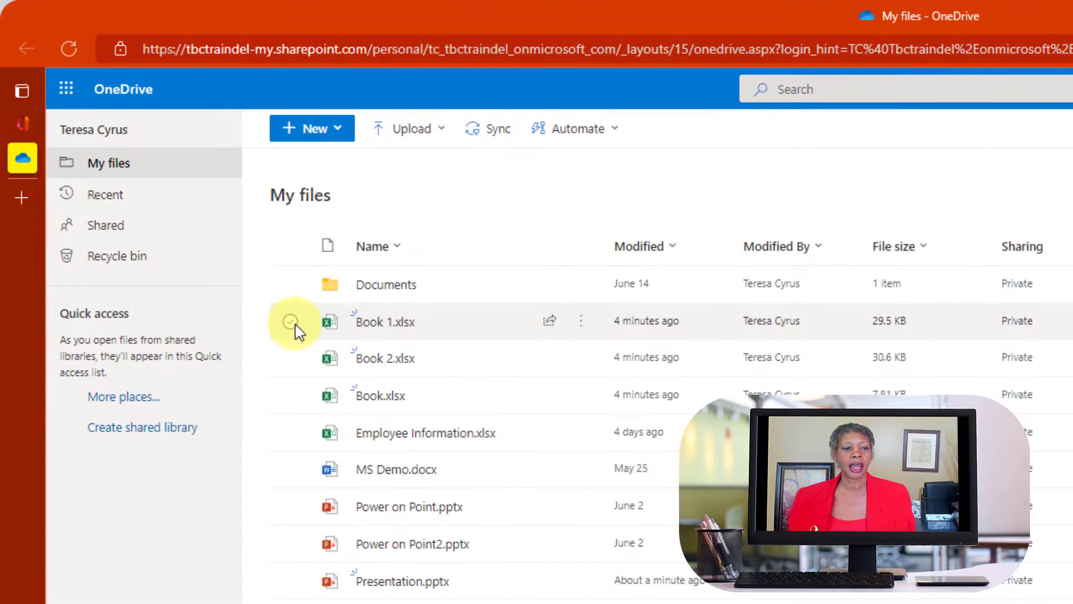
{"action": "left_click", "coordinate": [261, 288]}
{"action": "left_click", "coordinate": [290, 358]}
{"action": "left_click", "coordinate": [290, 396]}
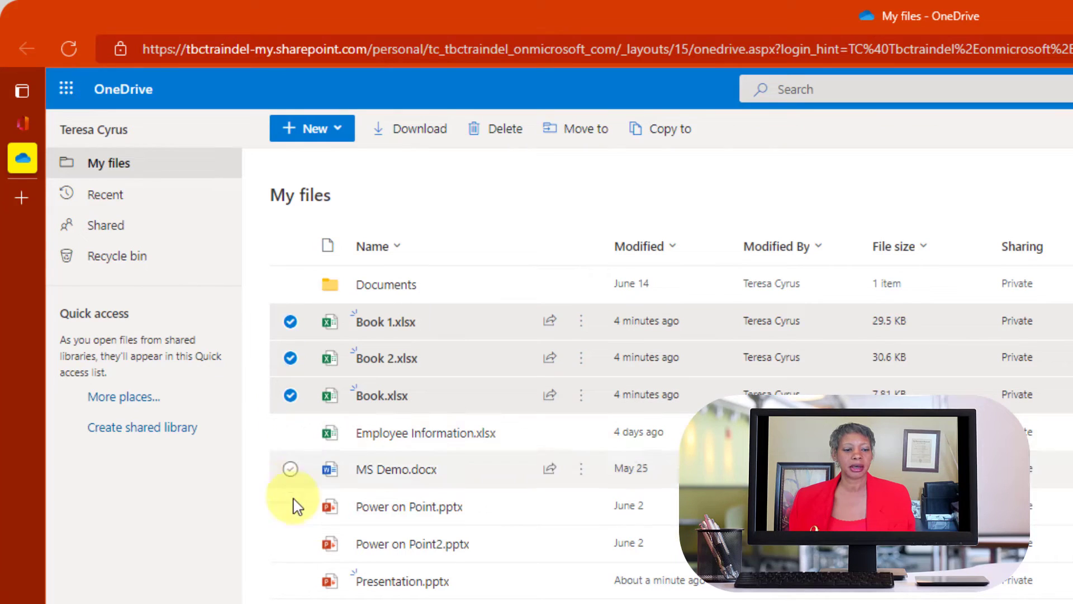
{"action": "left_click", "coordinate": [291, 581]}
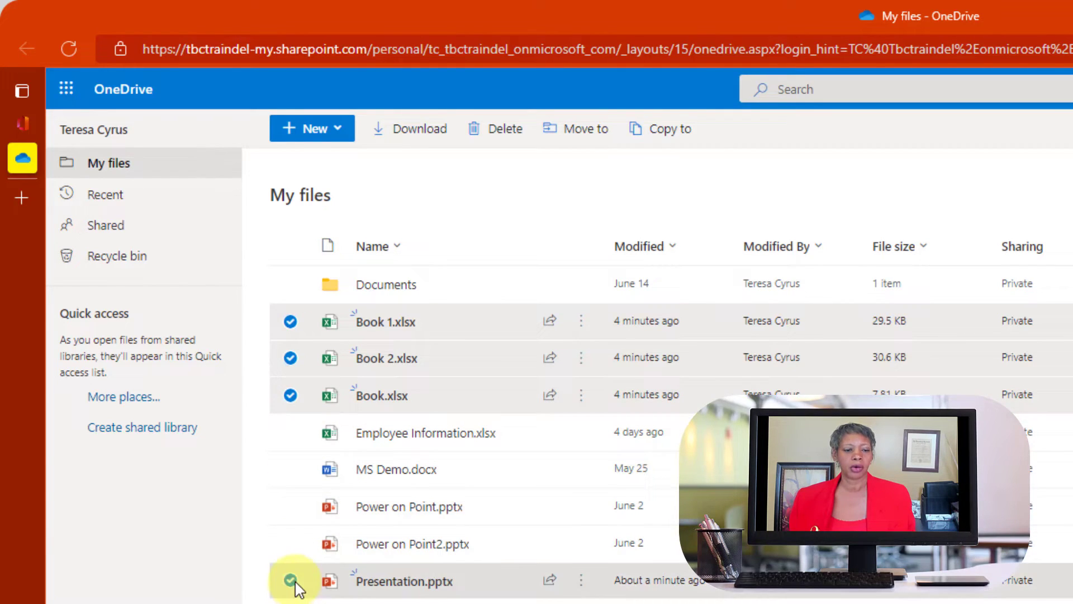
{"action": "left_click", "coordinate": [503, 134]}
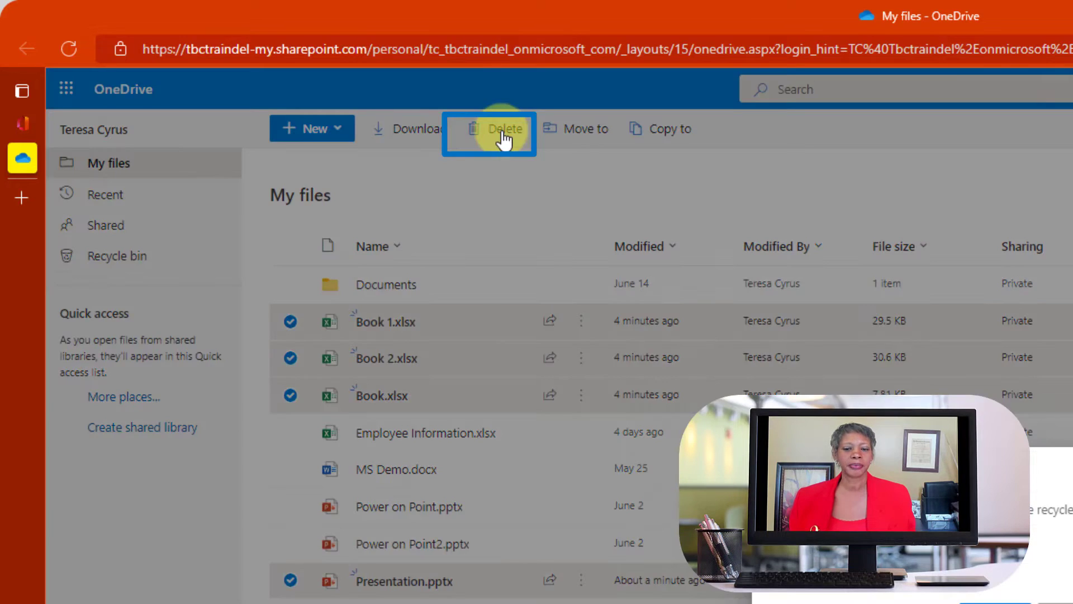
{"action": "left_click", "coordinate": [861, 546]}
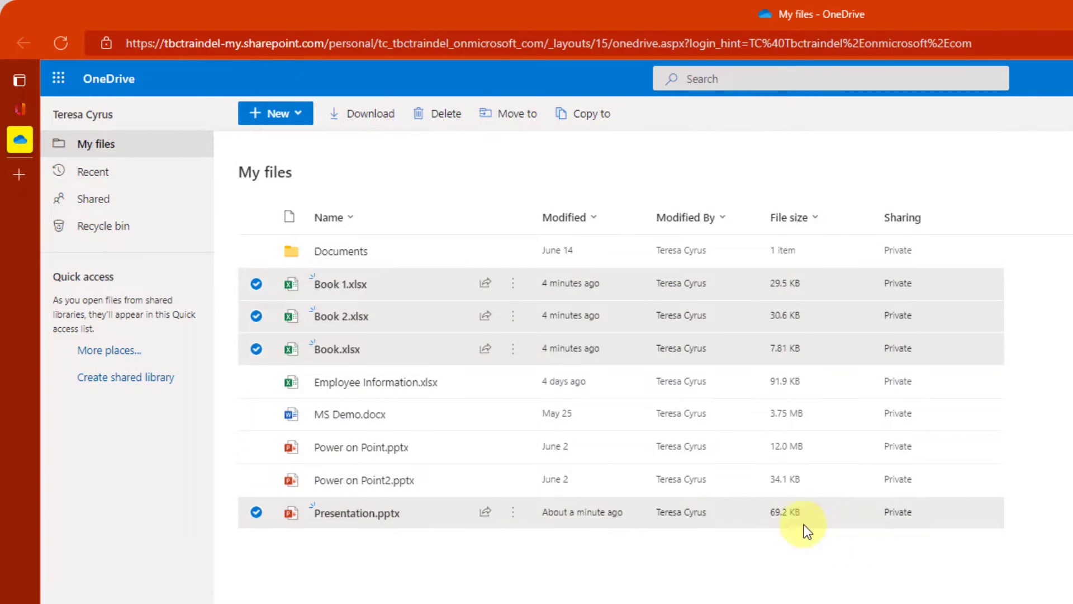
Return to Office Home and reload it; the Book 1, Book, Book 2 and Presentation cards remain
{"action": "left_click", "coordinate": [62, 79]}
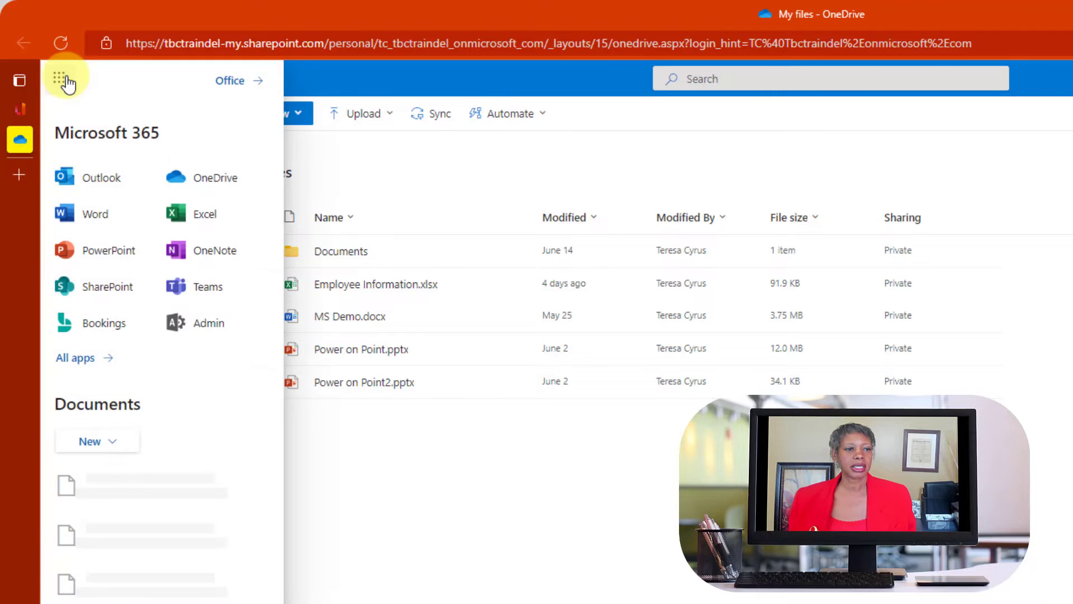
{"action": "left_click", "coordinate": [230, 81]}
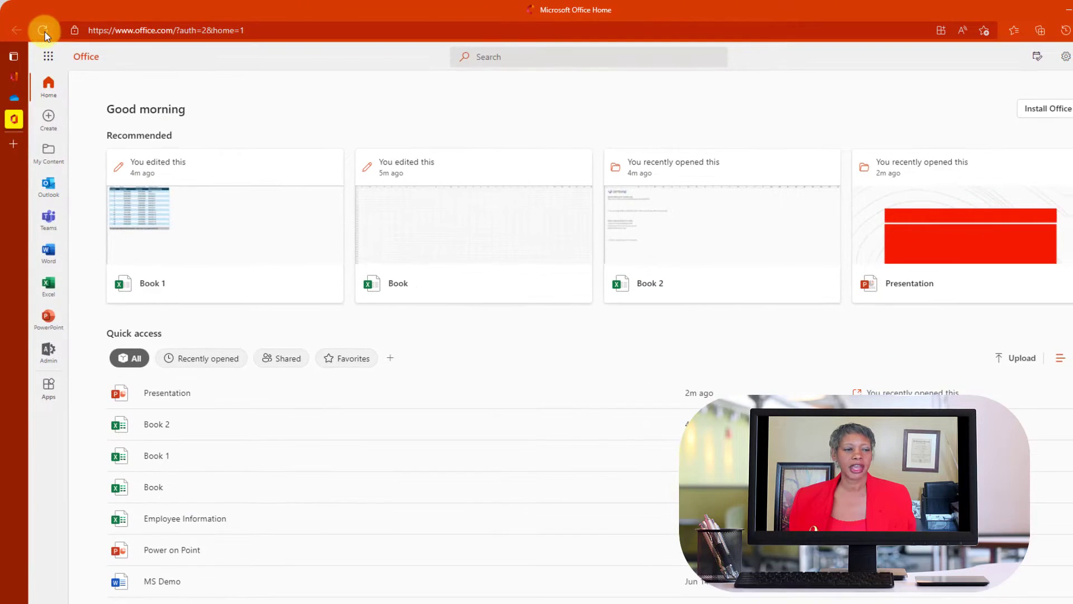
{"action": "left_click", "coordinate": [43, 30]}
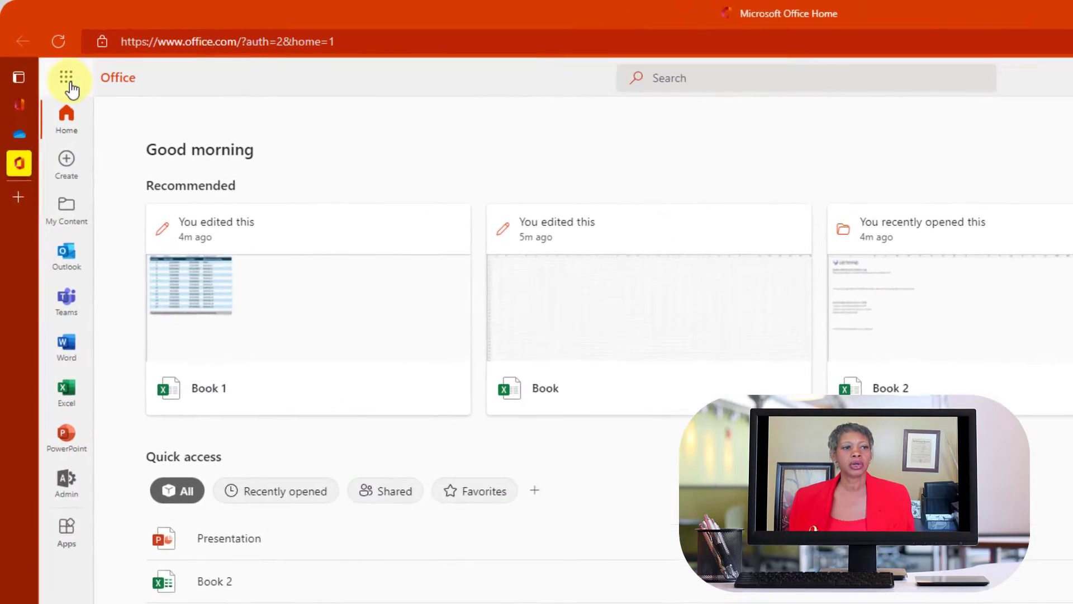
Go to the OneDrive recycle bin
{"action": "left_click", "coordinate": [73, 86]}
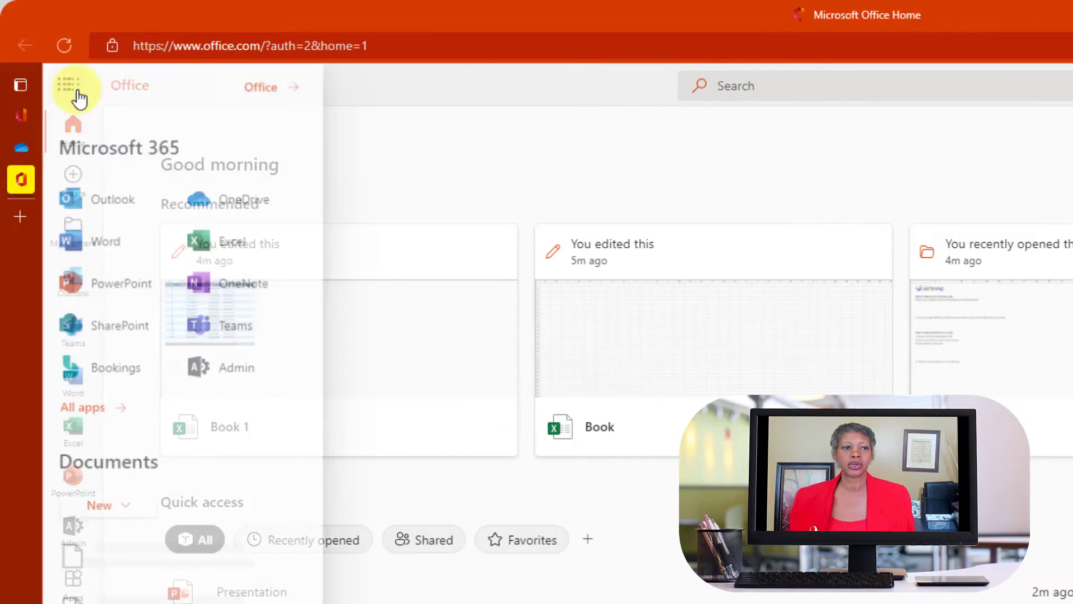
{"action": "left_click", "coordinate": [252, 203]}
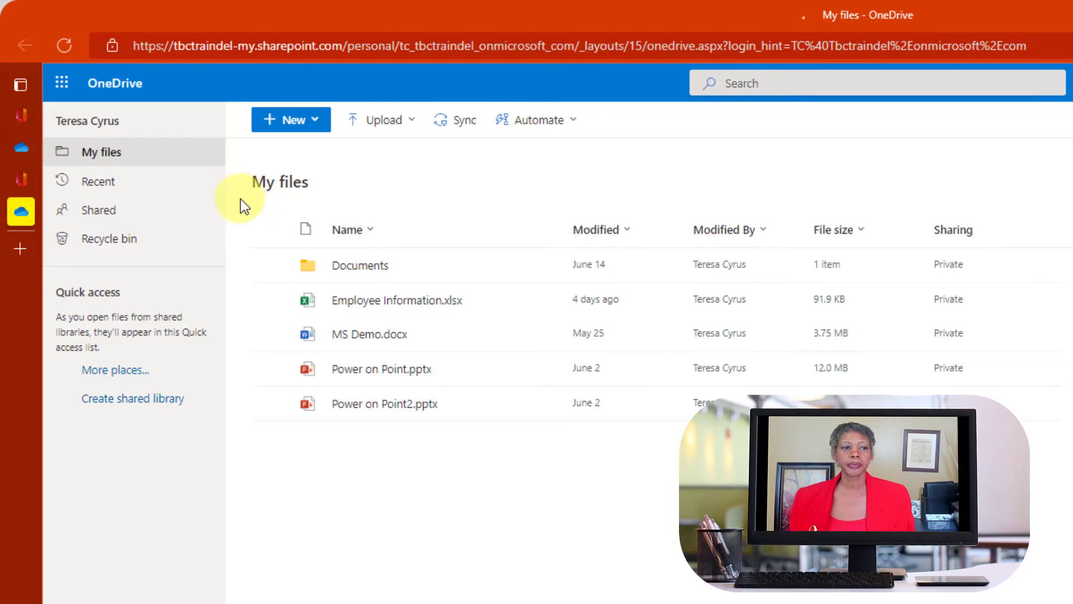
{"action": "left_click", "coordinate": [114, 246]}
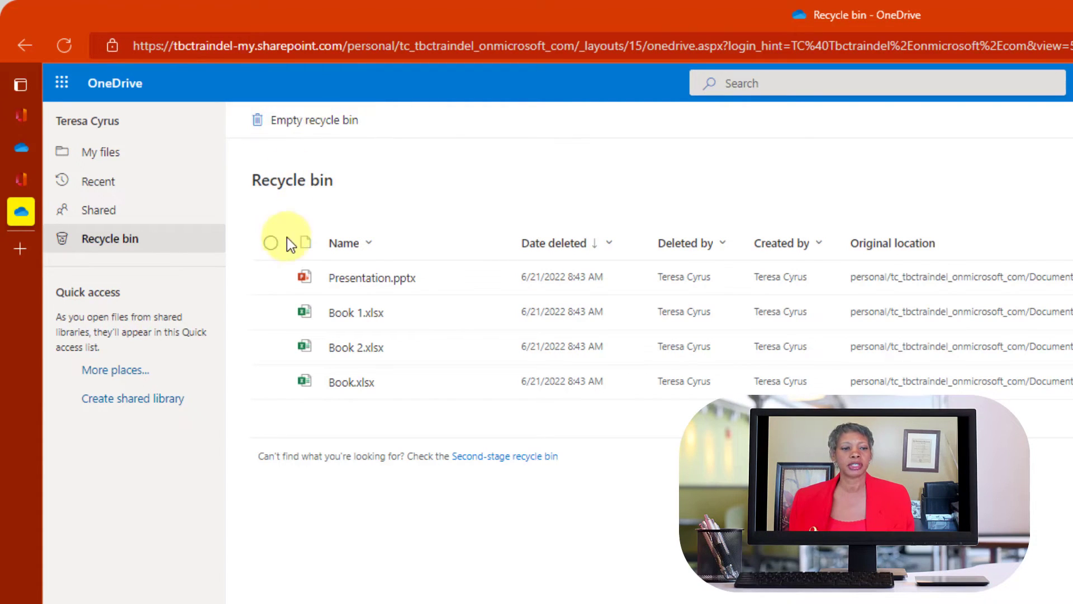
Empty the recycle bin, permanently deleting Presentation, Book 1, Book 2 and Book
{"action": "left_click", "coordinate": [271, 280]}
{"action": "left_click", "coordinate": [279, 313]}
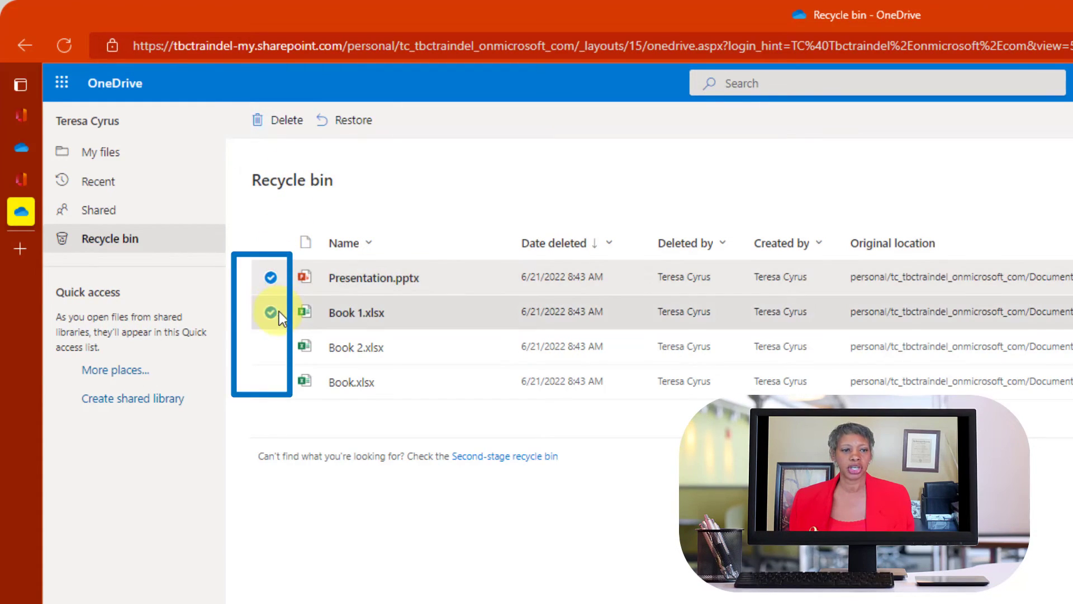
{"action": "left_click", "coordinate": [278, 307]}
{"action": "left_click", "coordinate": [271, 277]}
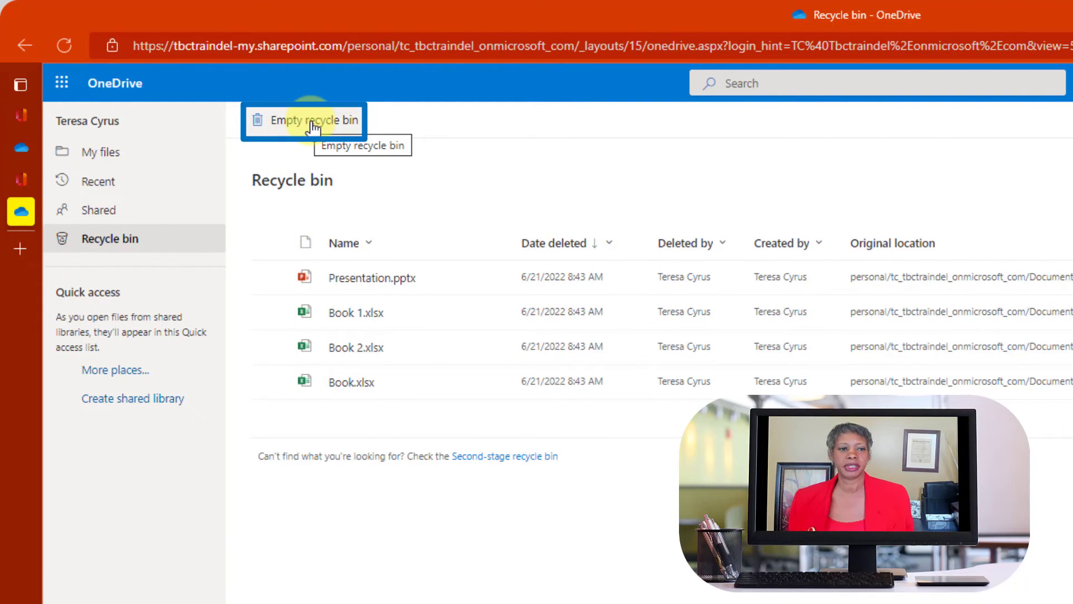
{"action": "left_click", "coordinate": [313, 124]}
{"action": "left_click", "coordinate": [633, 445]}
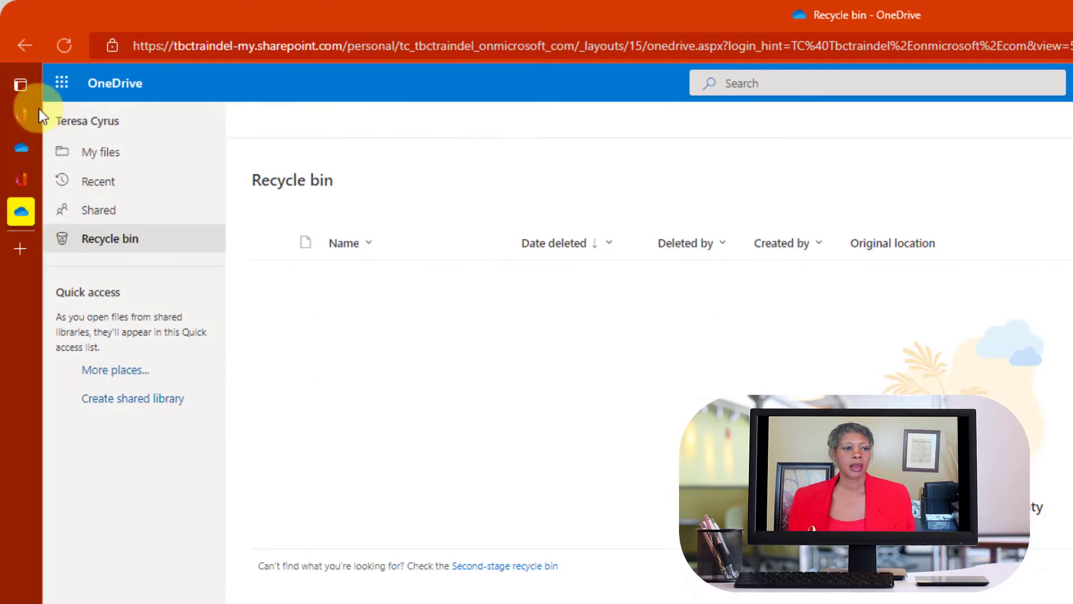
Return to Office Home and reload it, so Quick access starts with Employee Information and Power on Point
{"action": "left_click", "coordinate": [59, 80]}
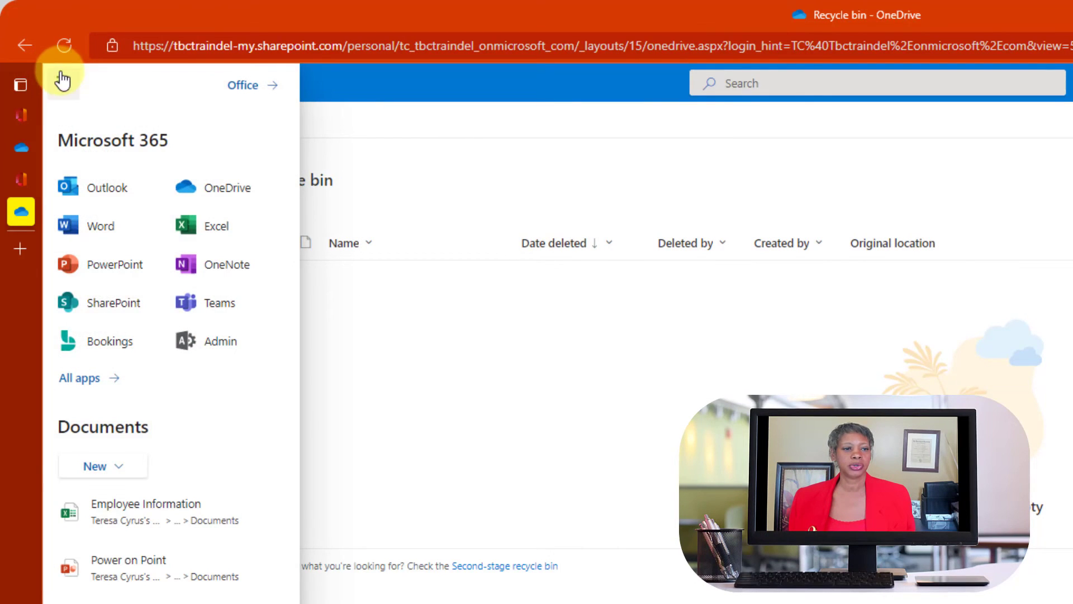
{"action": "left_click", "coordinate": [241, 88]}
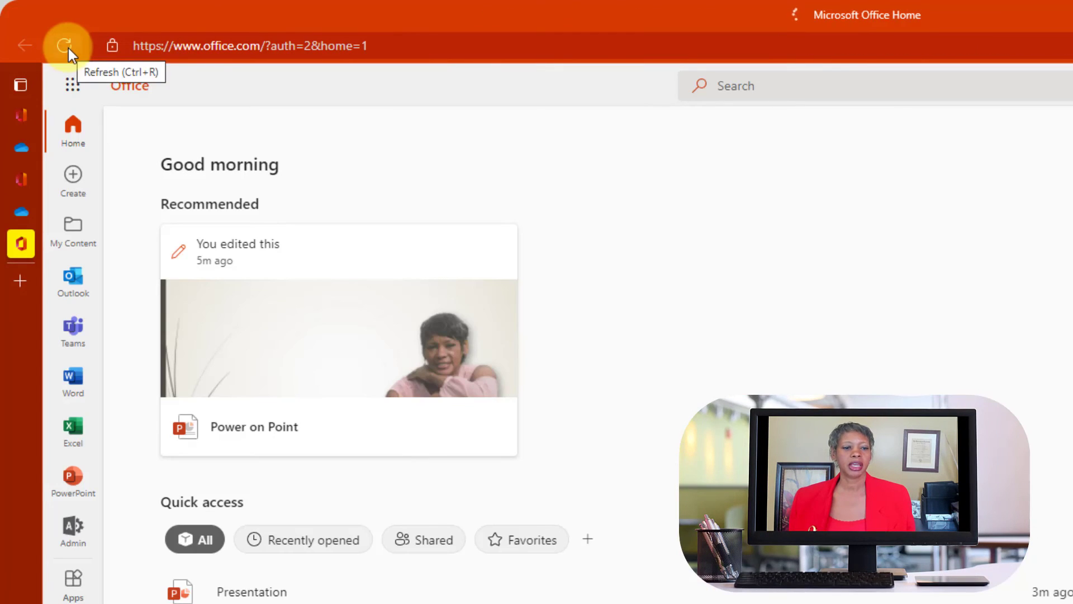
{"action": "left_click", "coordinate": [69, 48]}
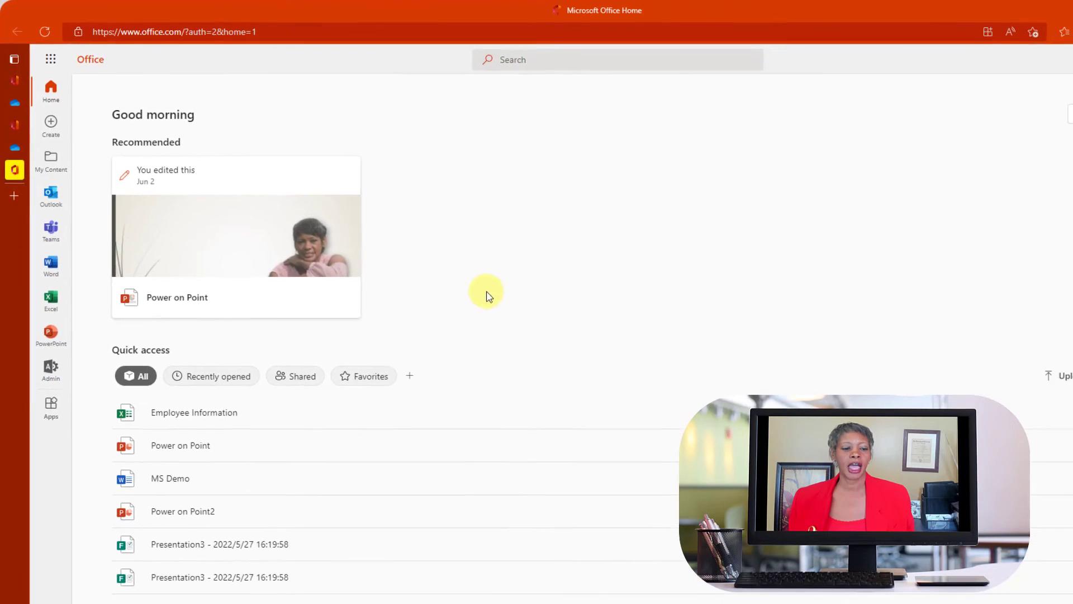